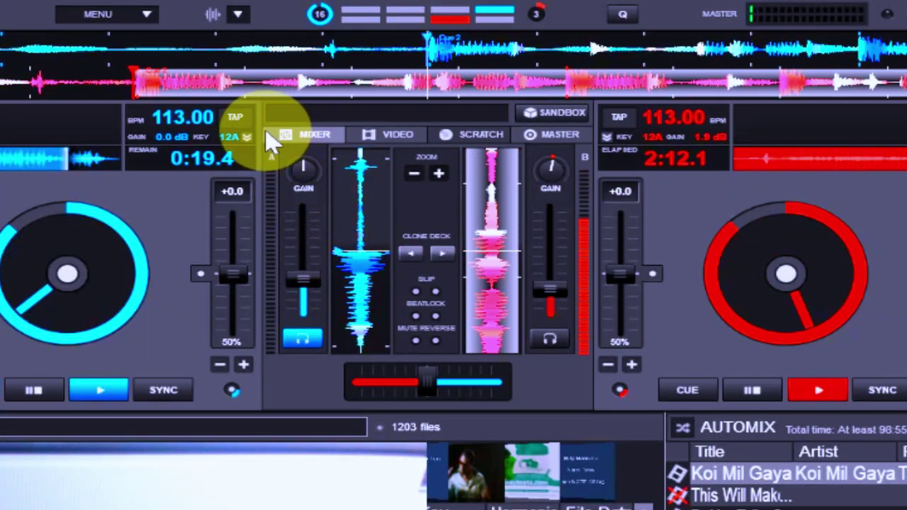
Step: Browse the MIXER and VIDEO panels, return to the SCRATCH waveforms, and play deck 1
{"action": "left_click", "coordinate": [306, 136]}
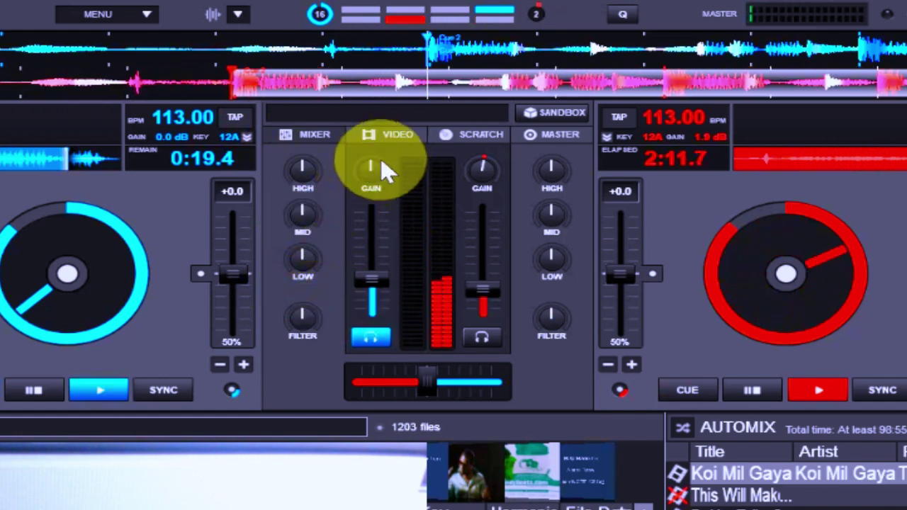
{"action": "left_click", "coordinate": [393, 136]}
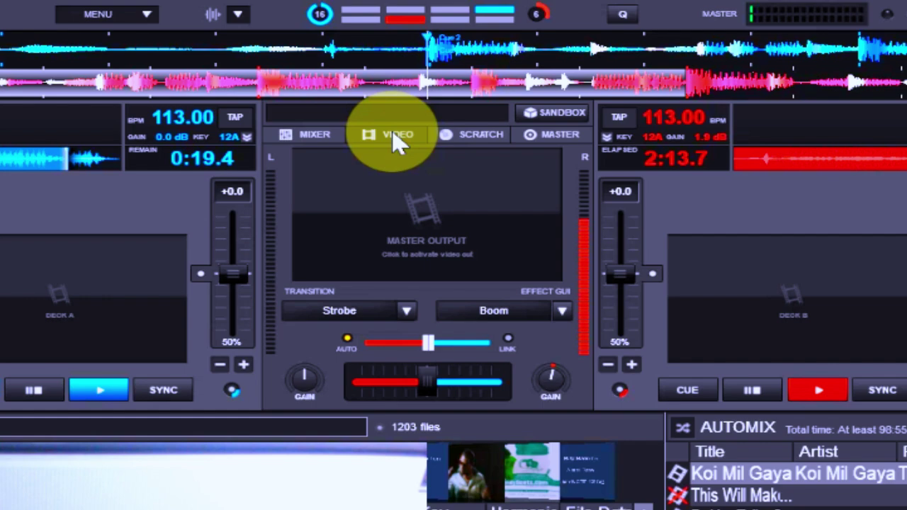
{"action": "left_click", "coordinate": [479, 138]}
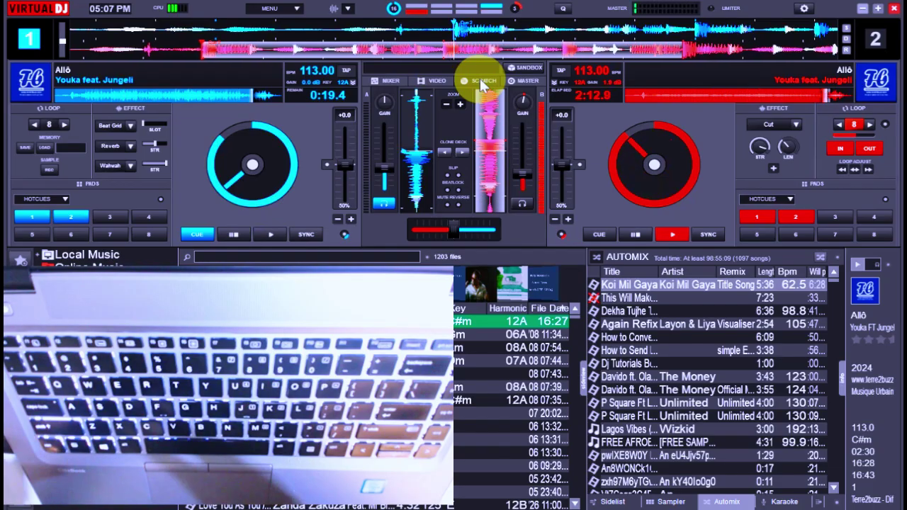
{"action": "key", "text": "space"}
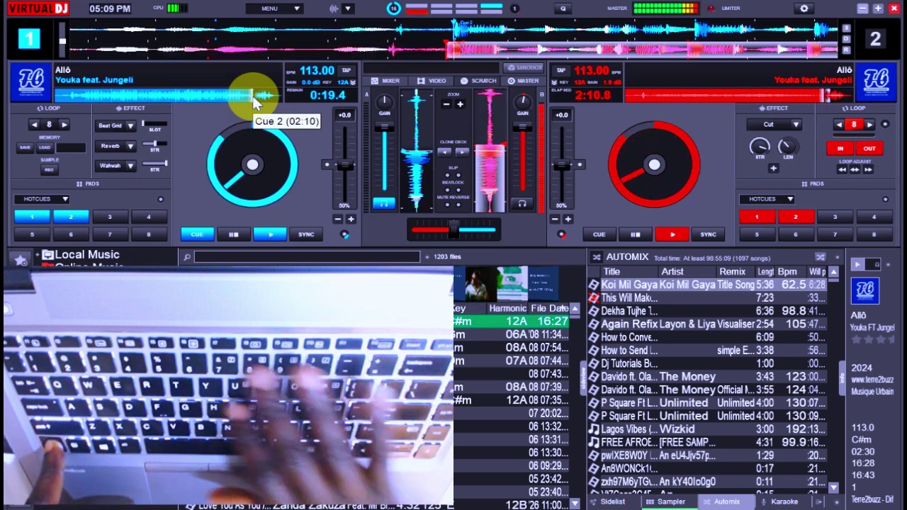
Step: Stab-scratch deck 2 by hitting hotcue 2 three times, then play deck 1
{"action": "key", "text": "2"}
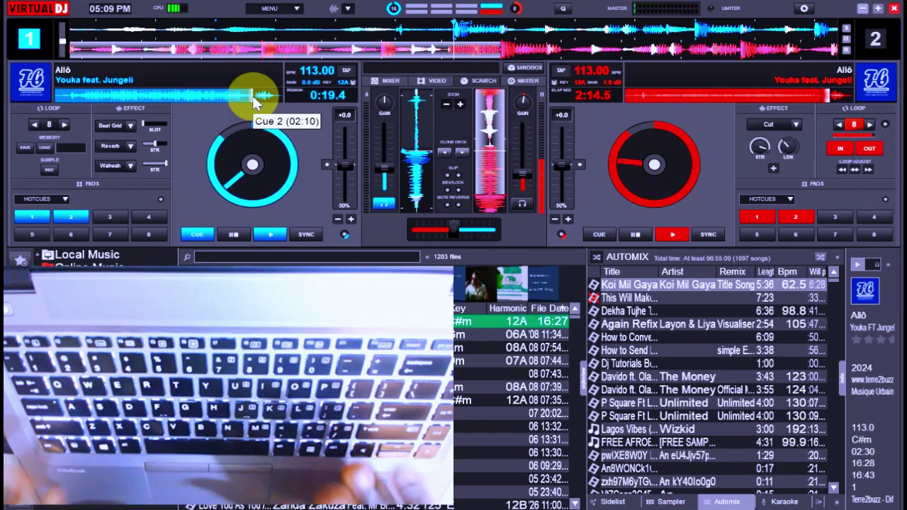
{"action": "key", "text": "2"}
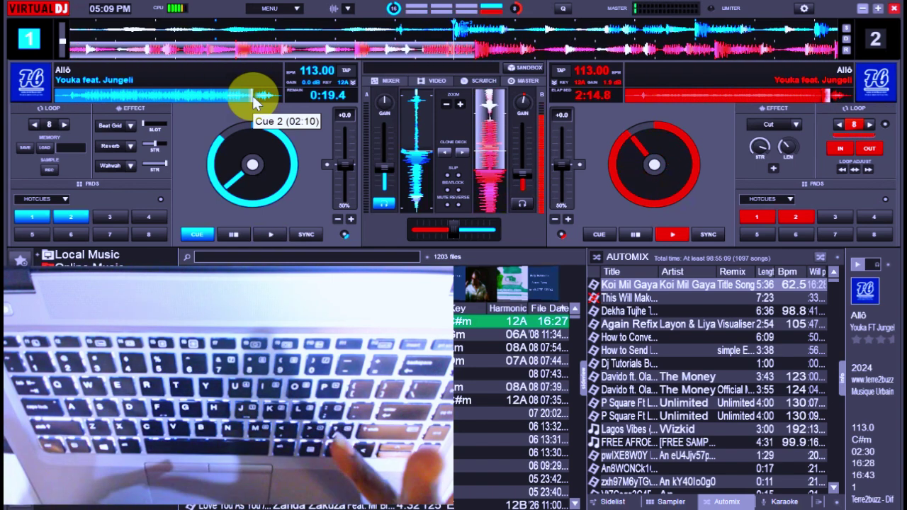
{"action": "key", "text": "2"}
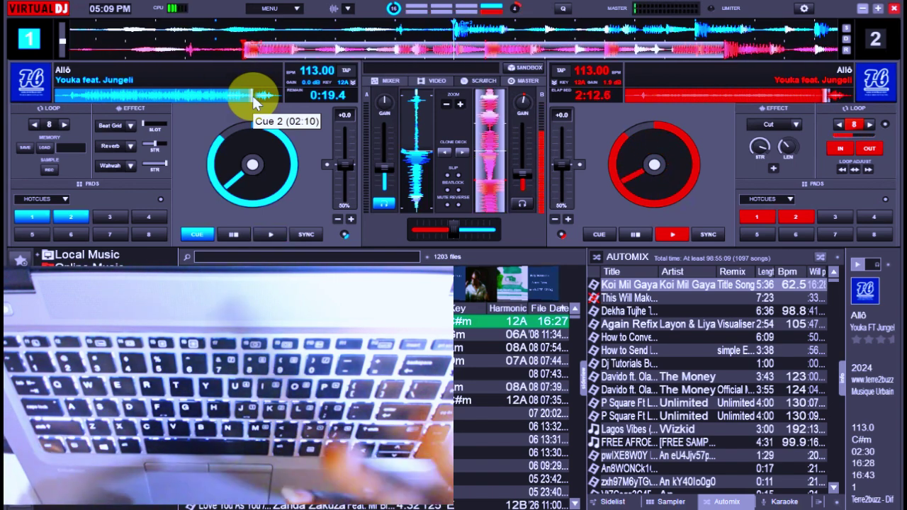
{"action": "key", "text": "space"}
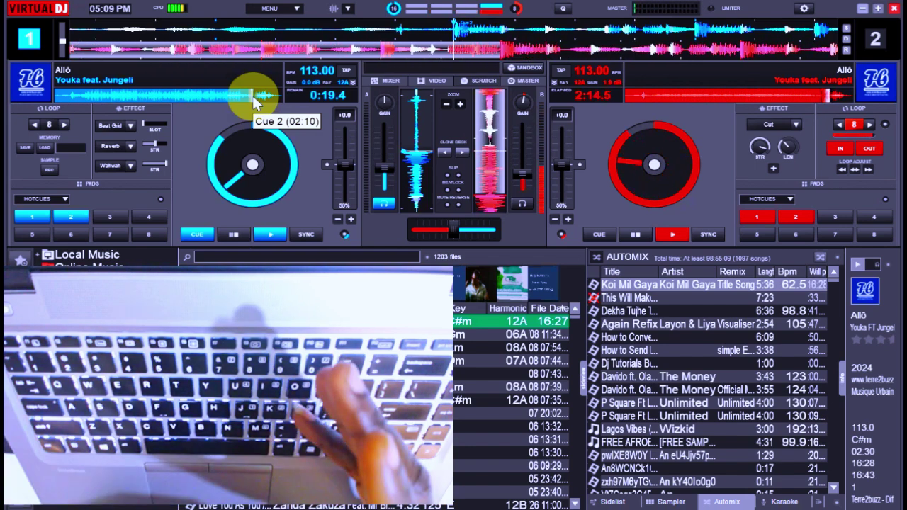